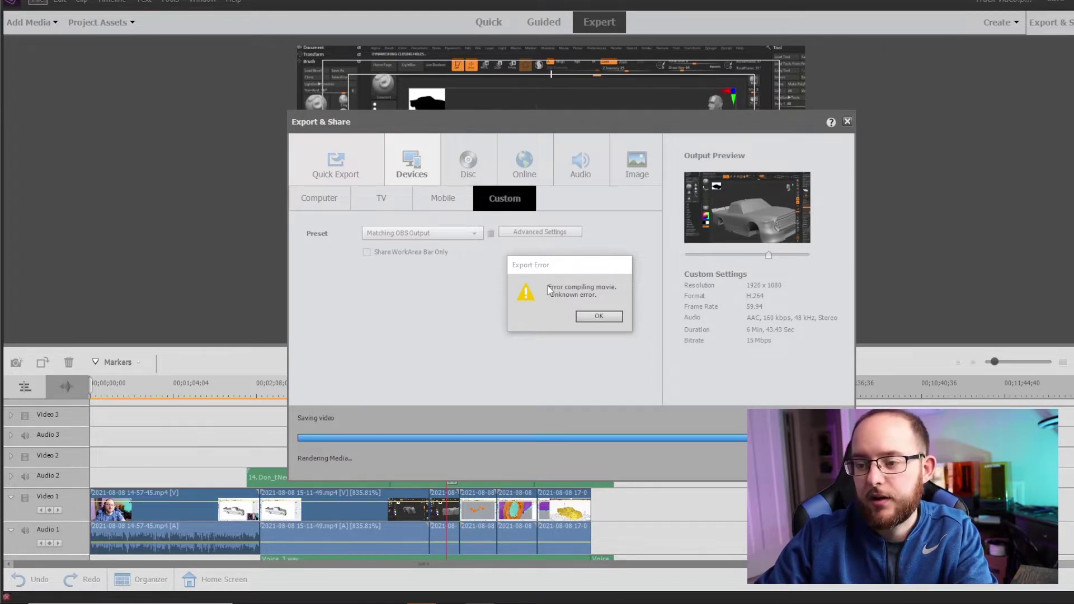
Step: Dismiss the export error and close the Export & Share settings to return to the timeline
{"action": "left_click", "coordinate": [582, 315]}
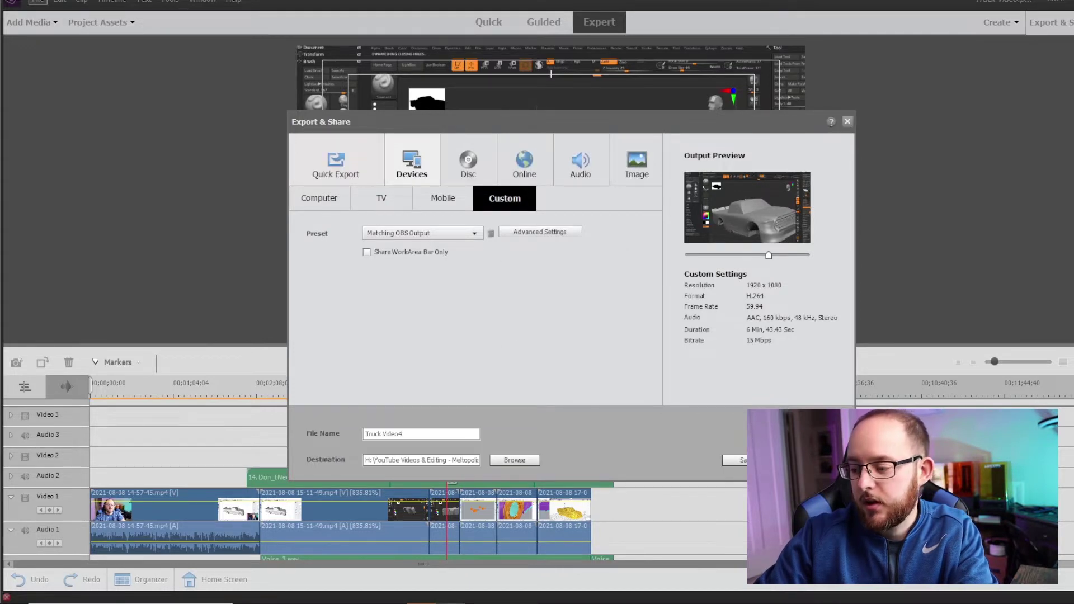
{"action": "key", "text": "Escape"}
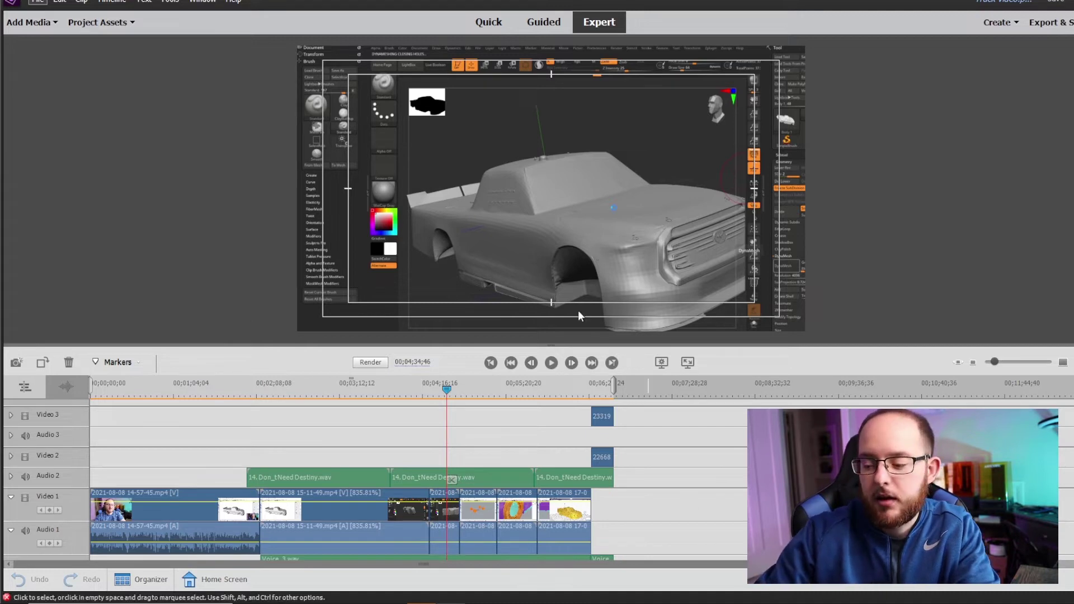
{"action": "right_click", "coordinate": [356, 506]}
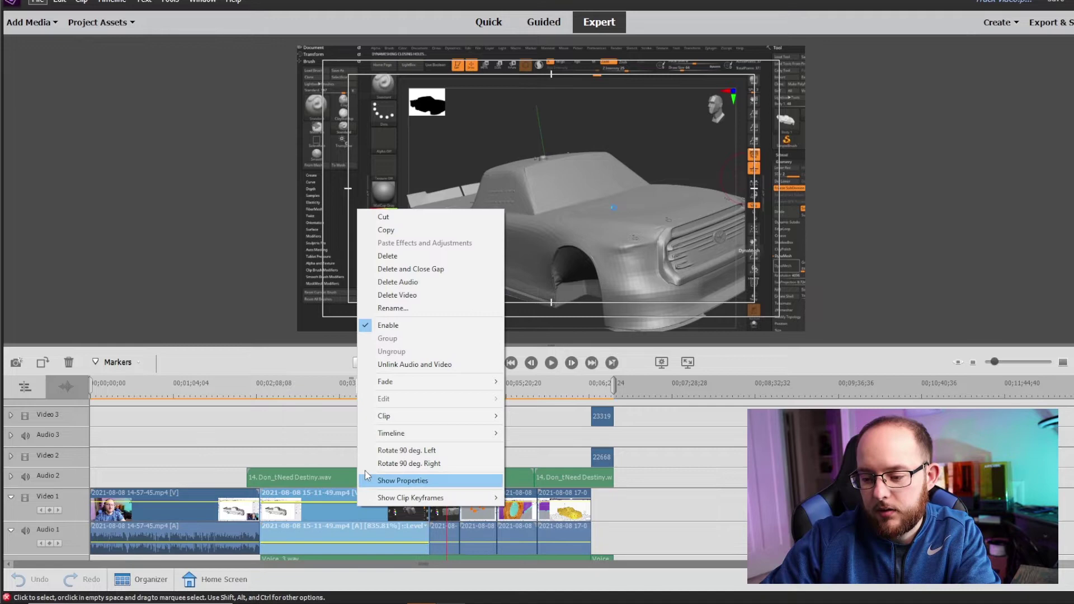
{"action": "mouse_move", "coordinate": [401, 417]}
{"action": "left_click", "coordinate": [543, 498]}
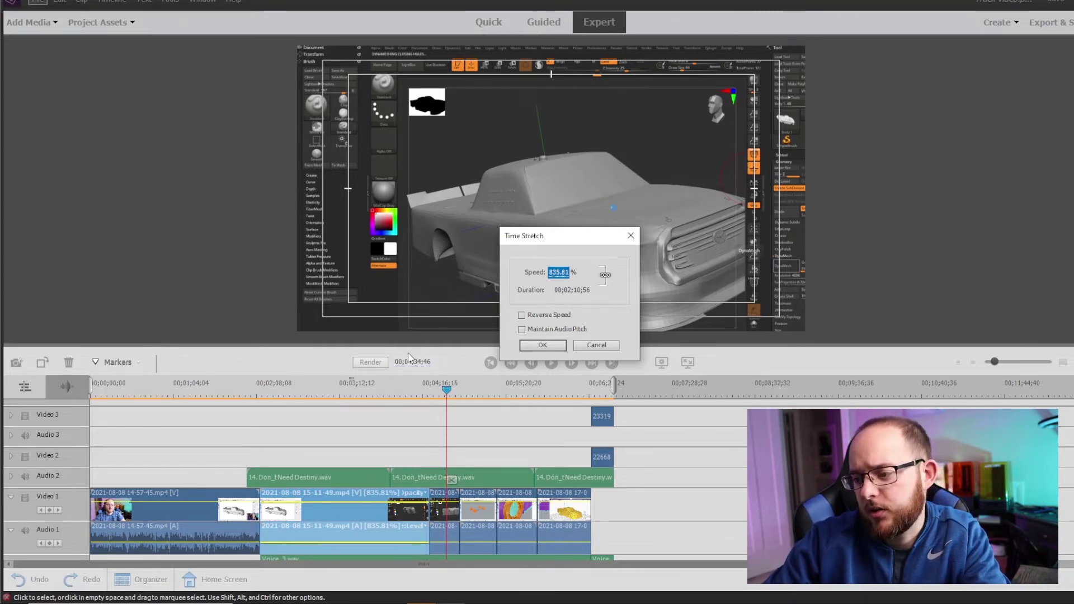
{"action": "left_click", "coordinate": [591, 345]}
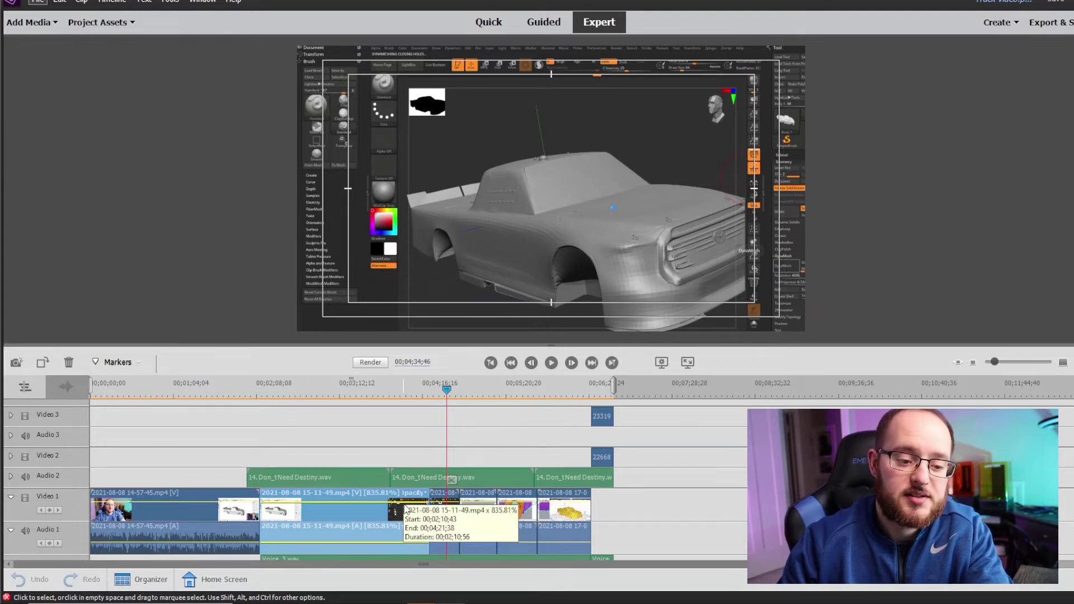
{"action": "mouse_move", "coordinate": [364, 601]}
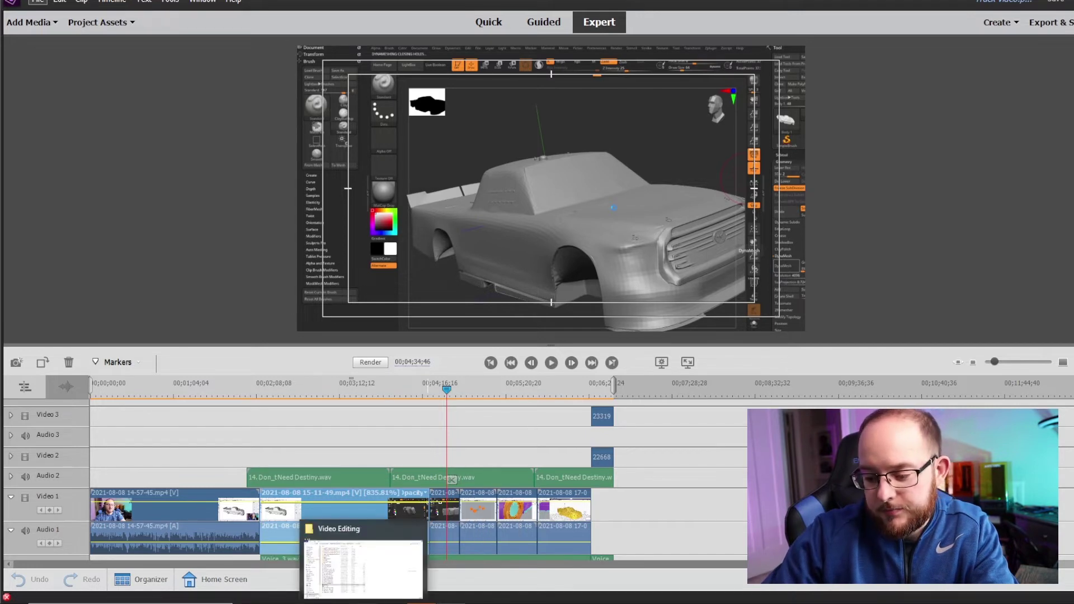
Step: Delete the opening 14-57-45 webcam clip, the Don_tNeed Destiny music and the voiceover clip
{"action": "left_click", "coordinate": [225, 513]}
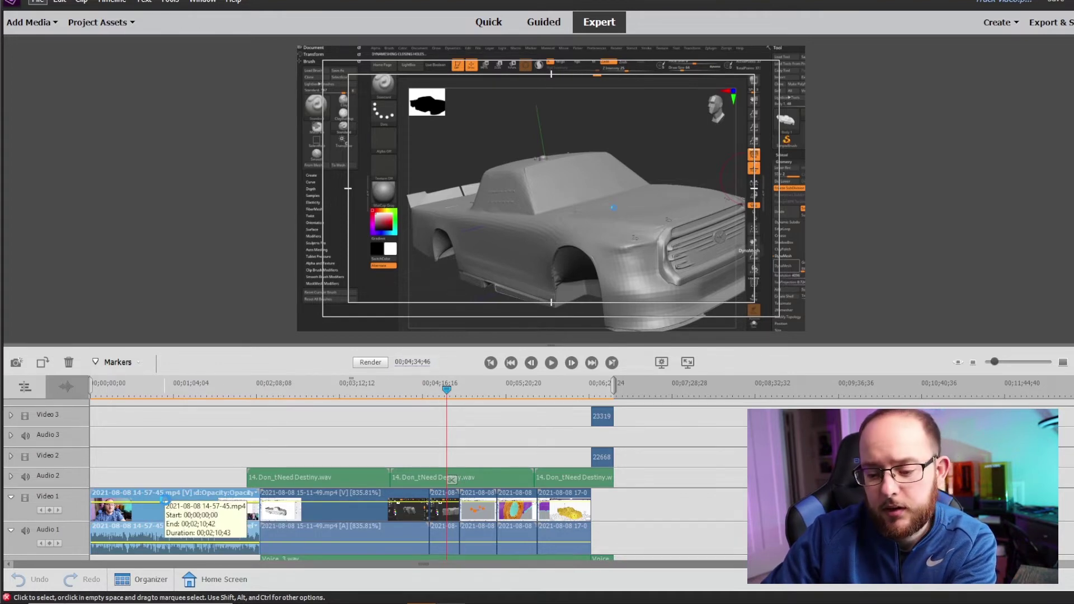
{"action": "key", "text": "Delete"}
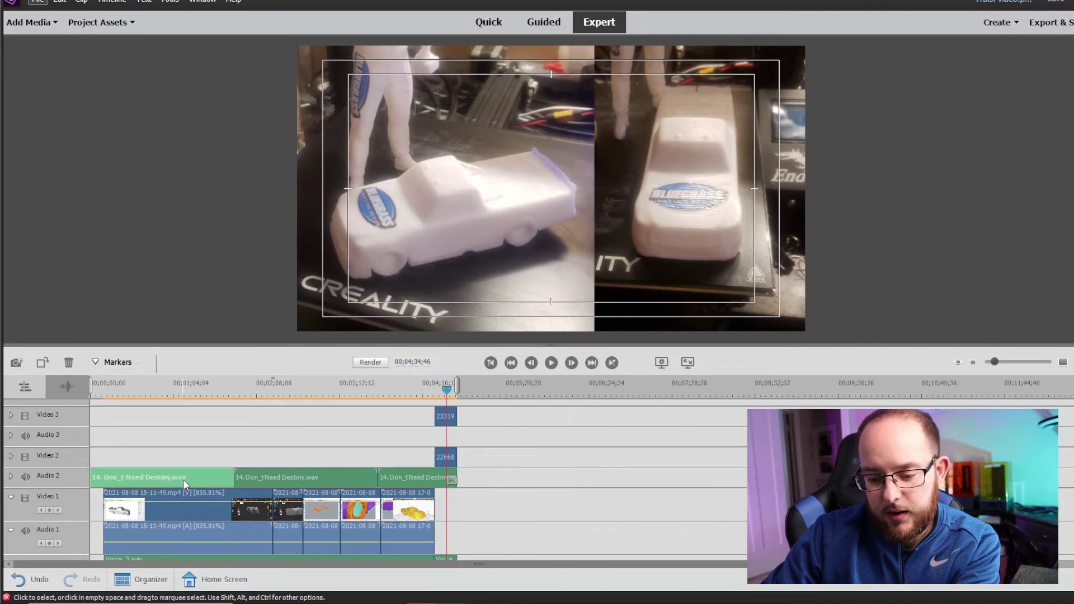
{"action": "left_click", "coordinate": [260, 481]}
{"action": "key", "text": "Delete"}
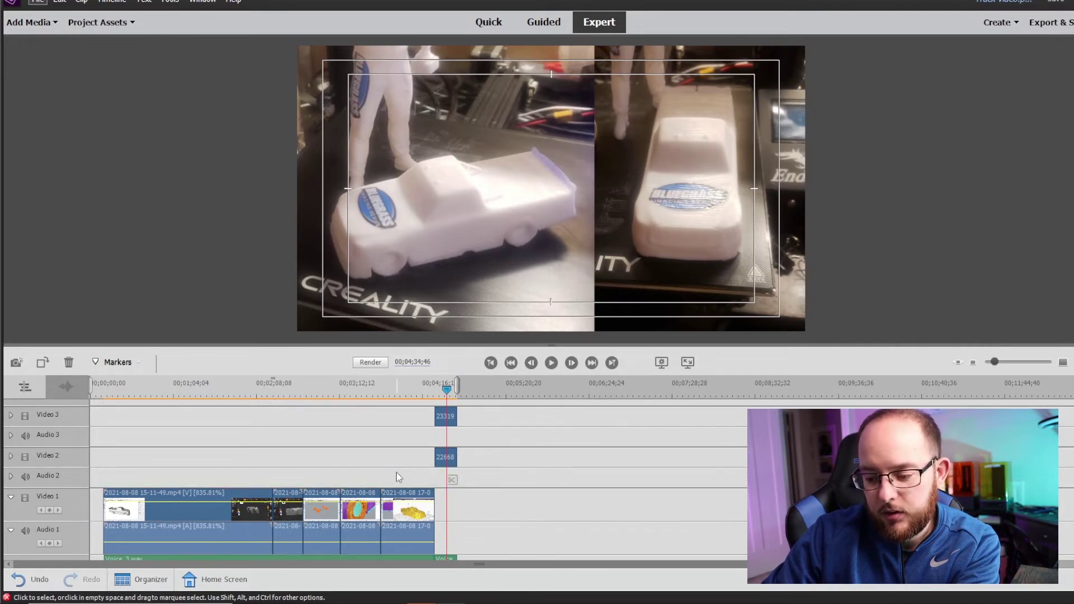
{"action": "scroll", "coordinate": [188, 473], "scroll_direction": "down", "scroll_amount": 2}
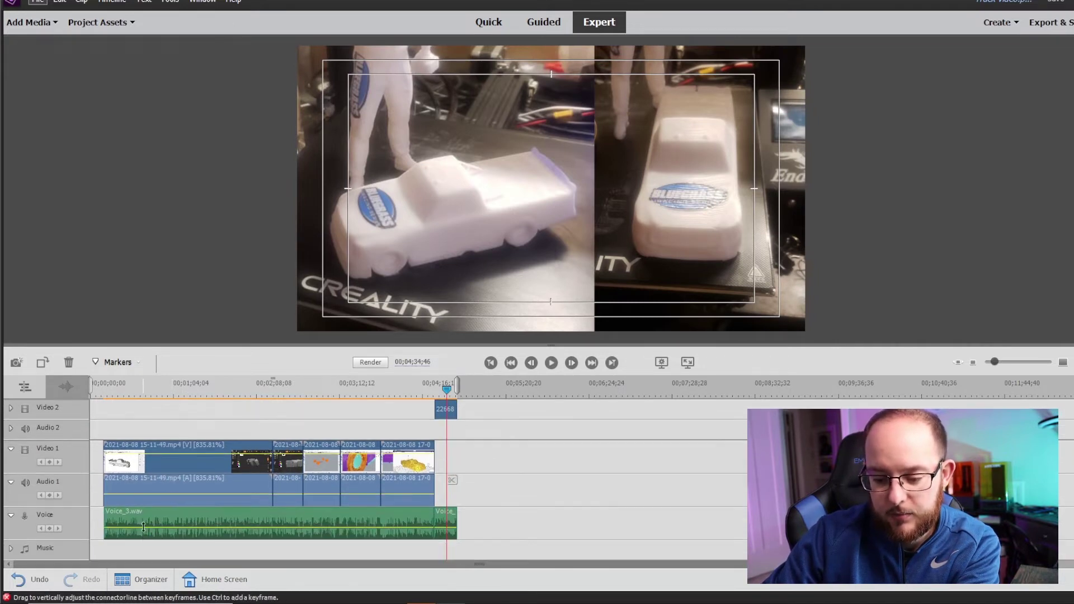
{"action": "key", "text": "ctrl+z"}
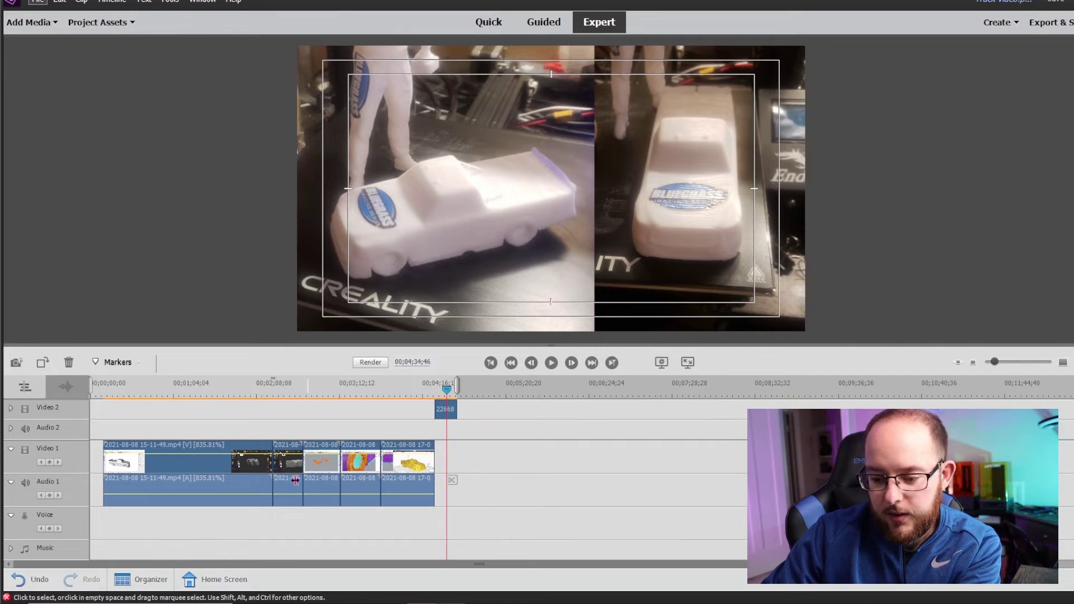
Step: Shift the first remaining clip to 00;00;00;00 and place the playhead at its end
{"action": "left_click", "coordinate": [205, 482]}
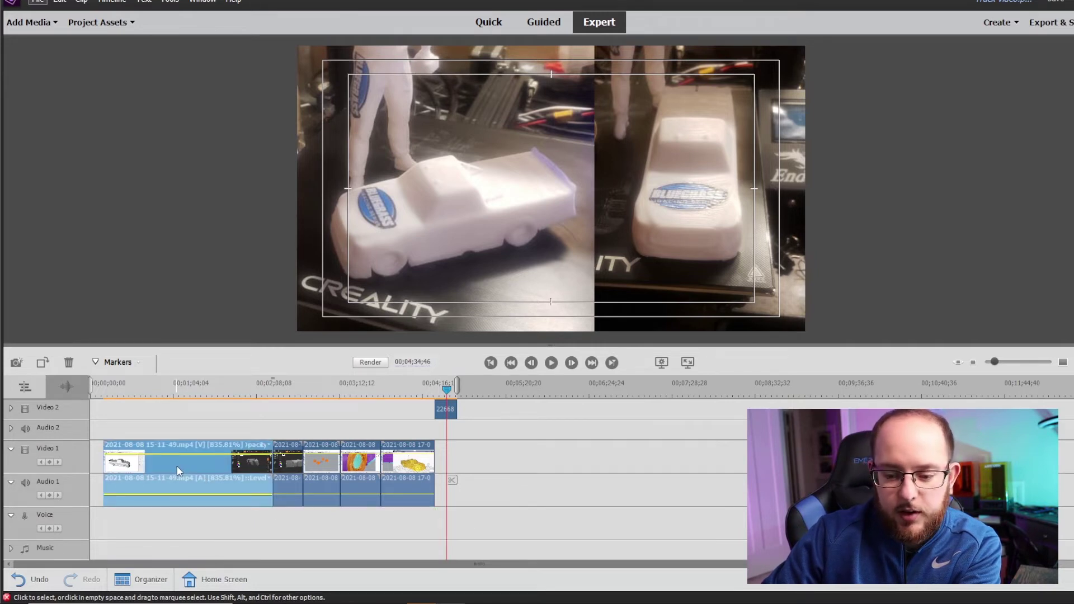
{"action": "left_click_drag", "start_coordinate": [178, 466], "coordinate": [166, 465]}
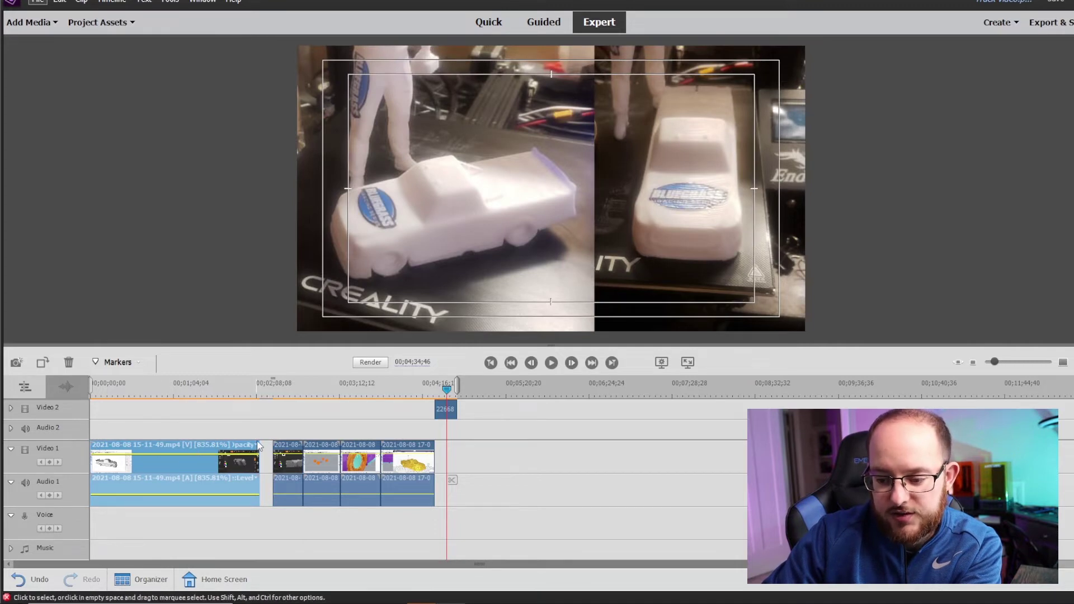
{"action": "left_click", "coordinate": [231, 388]}
{"action": "left_click_drag", "start_coordinate": [231, 388], "coordinate": [260, 388]}
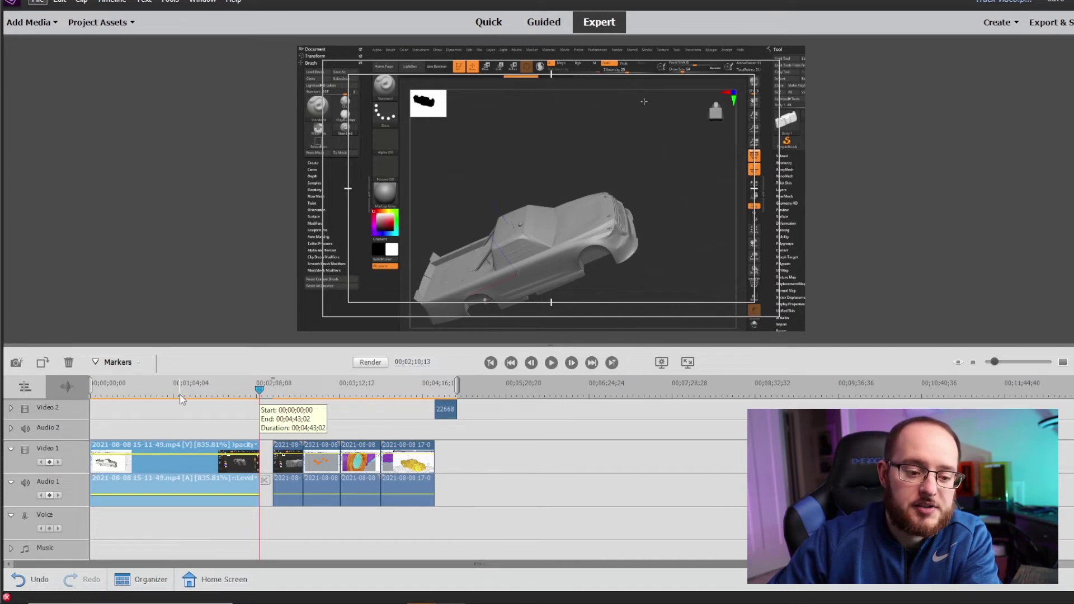
{"action": "mouse_move", "coordinate": [363, 600]}
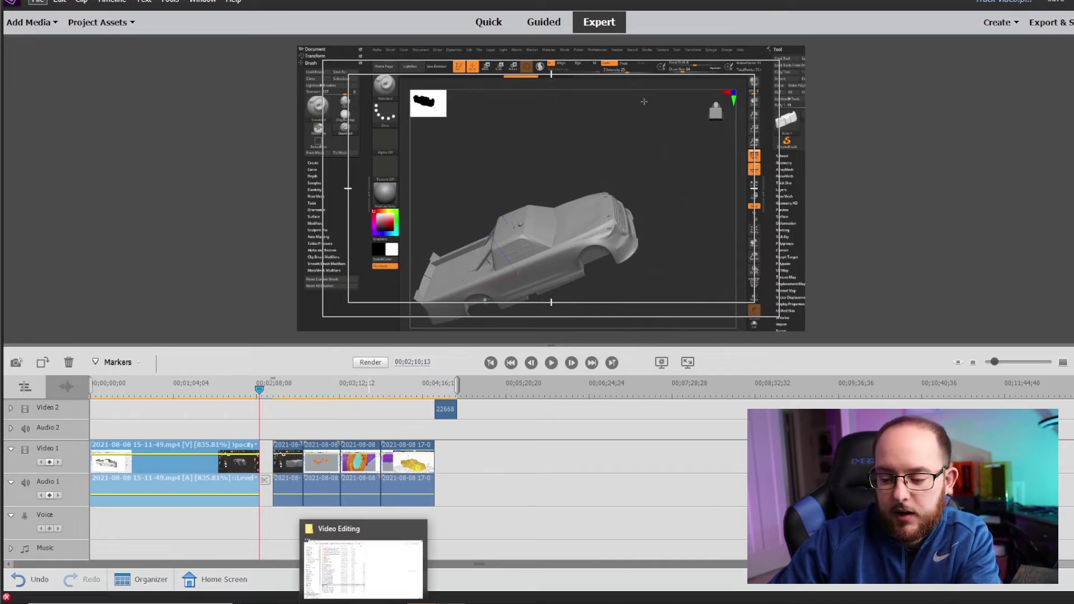
{"action": "left_click", "coordinate": [363, 567]}
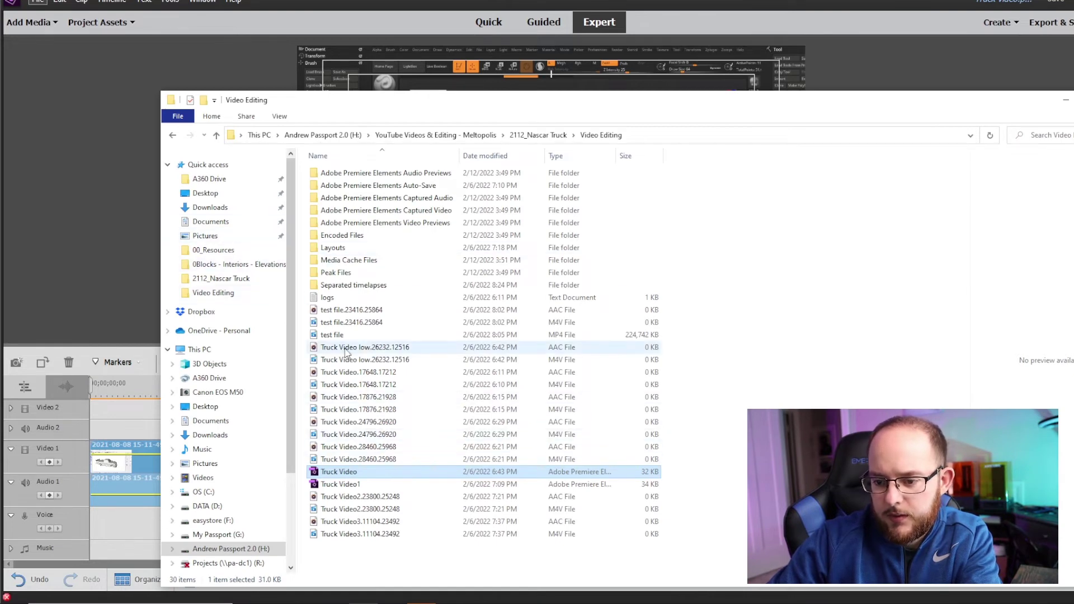
{"action": "left_click", "coordinate": [421, 137]}
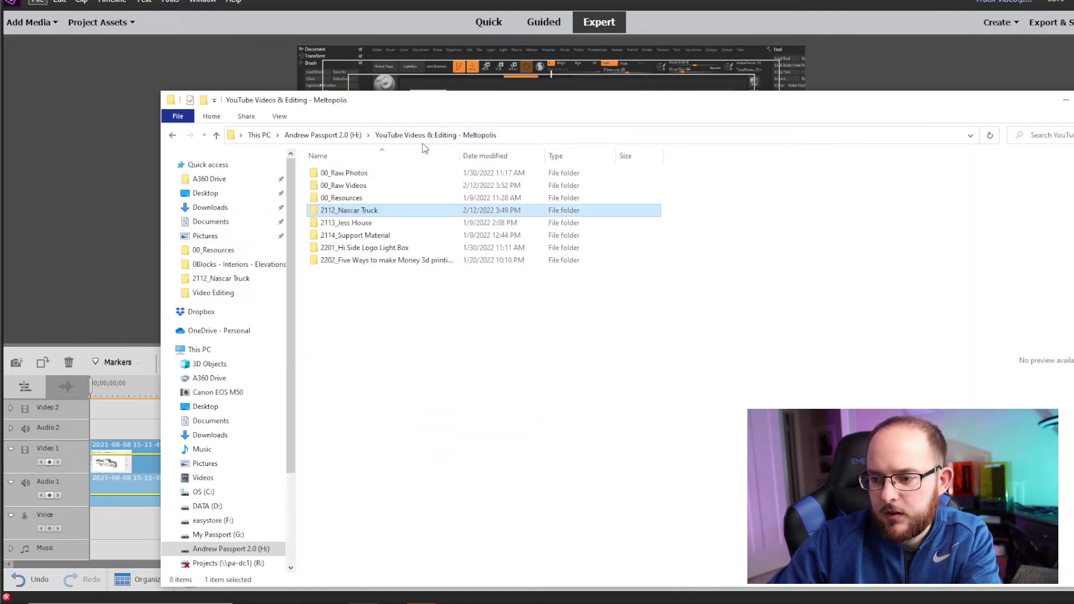
{"action": "double_click", "coordinate": [368, 187]}
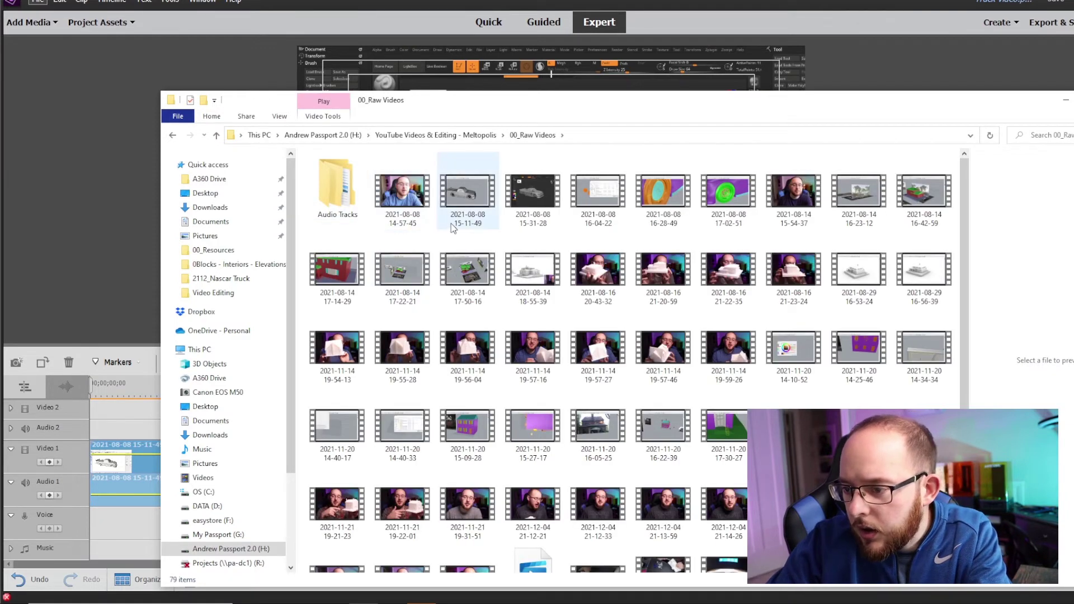
{"action": "left_click", "coordinate": [465, 212]}
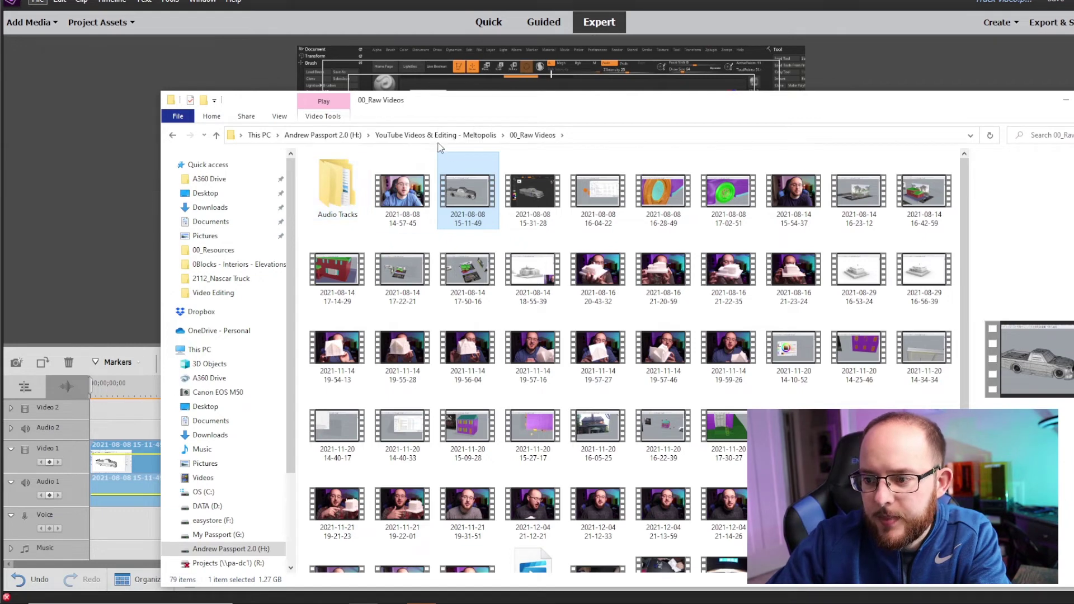
Step: Browse into the 2112_Nascar Truck folder and open its Video Editing folder
{"action": "left_click", "coordinate": [423, 137]}
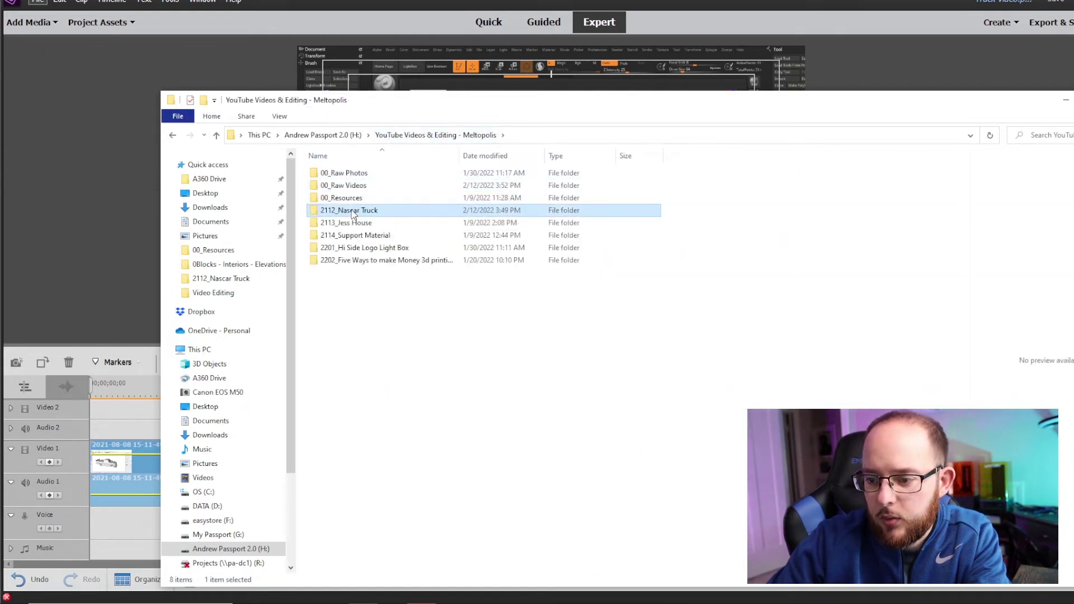
{"action": "double_click", "coordinate": [354, 210]}
{"action": "double_click", "coordinate": [348, 173]}
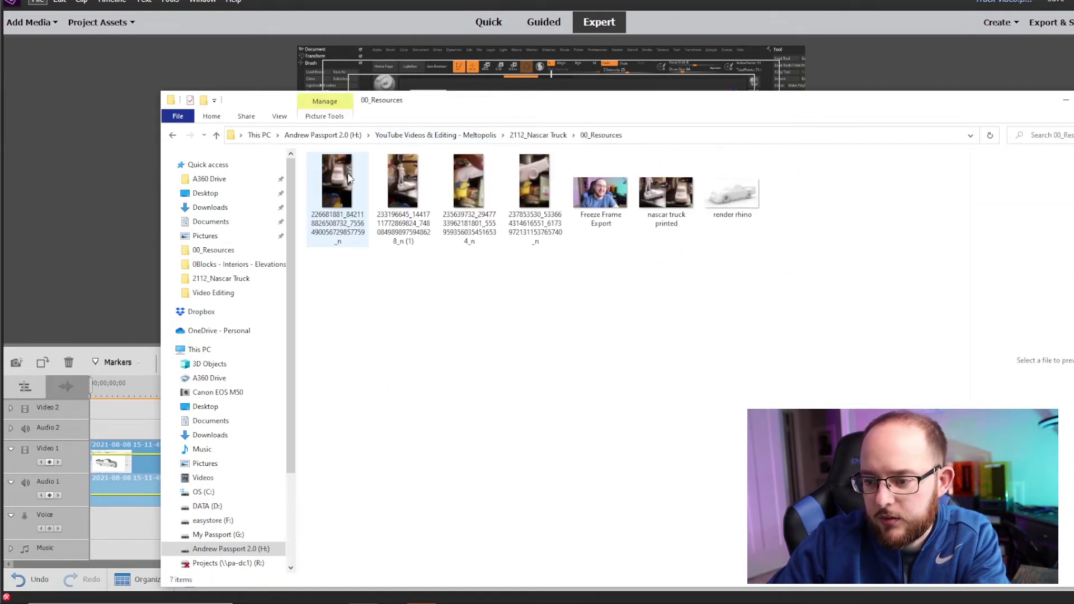
{"action": "left_click", "coordinate": [512, 136]}
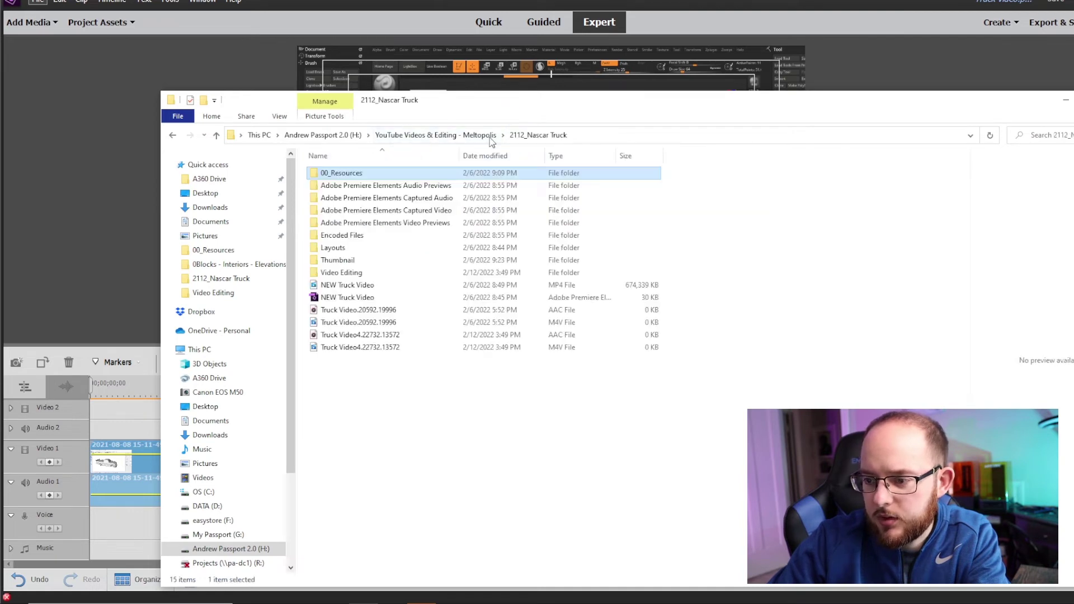
{"action": "double_click", "coordinate": [367, 273]}
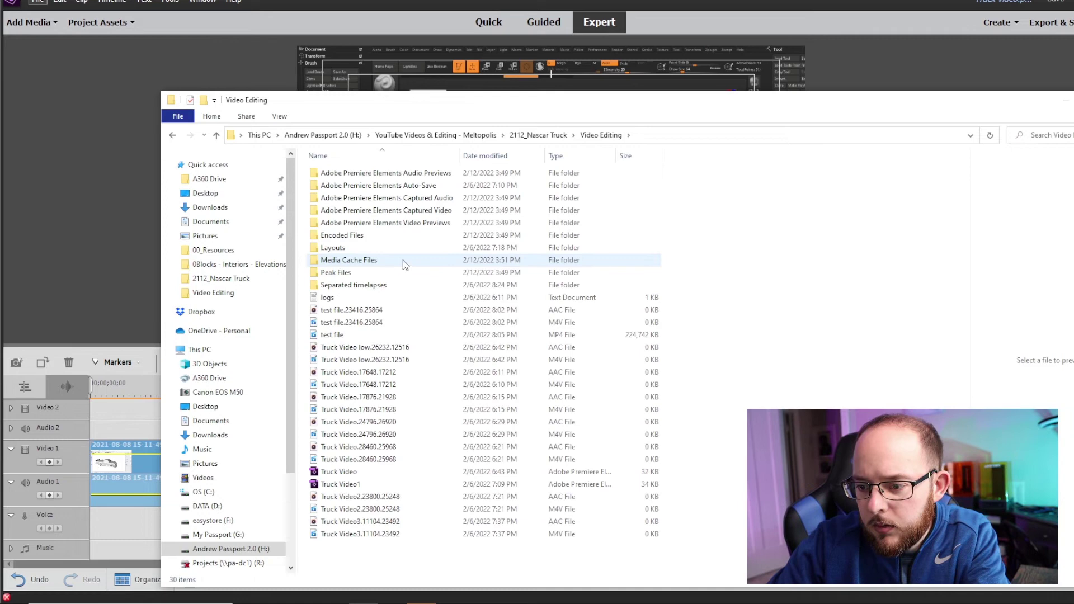
{"action": "double_click", "coordinate": [389, 285]}
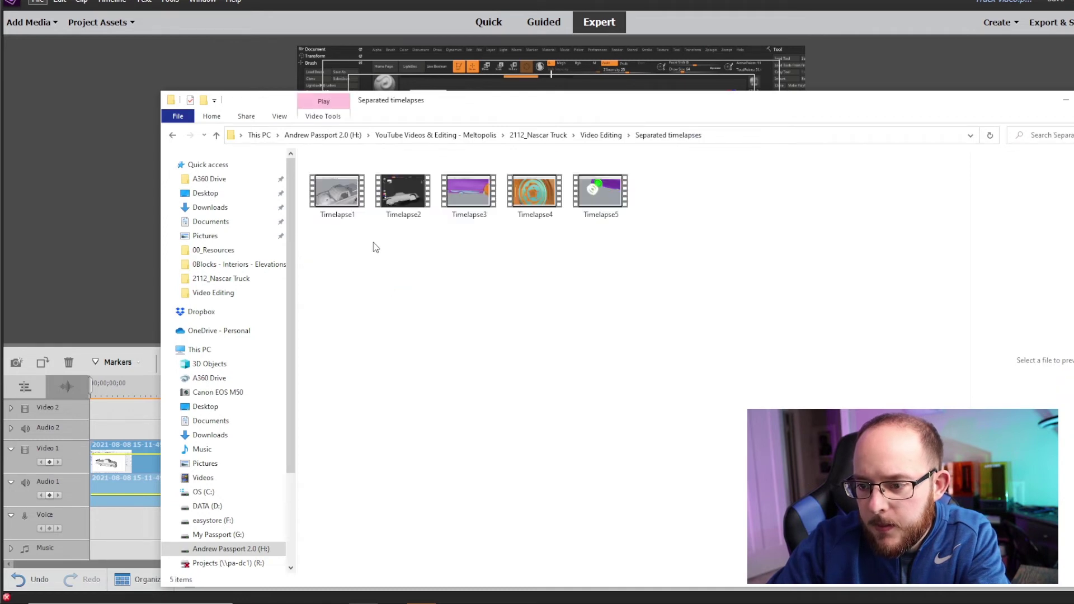
{"action": "left_click", "coordinate": [351, 204]}
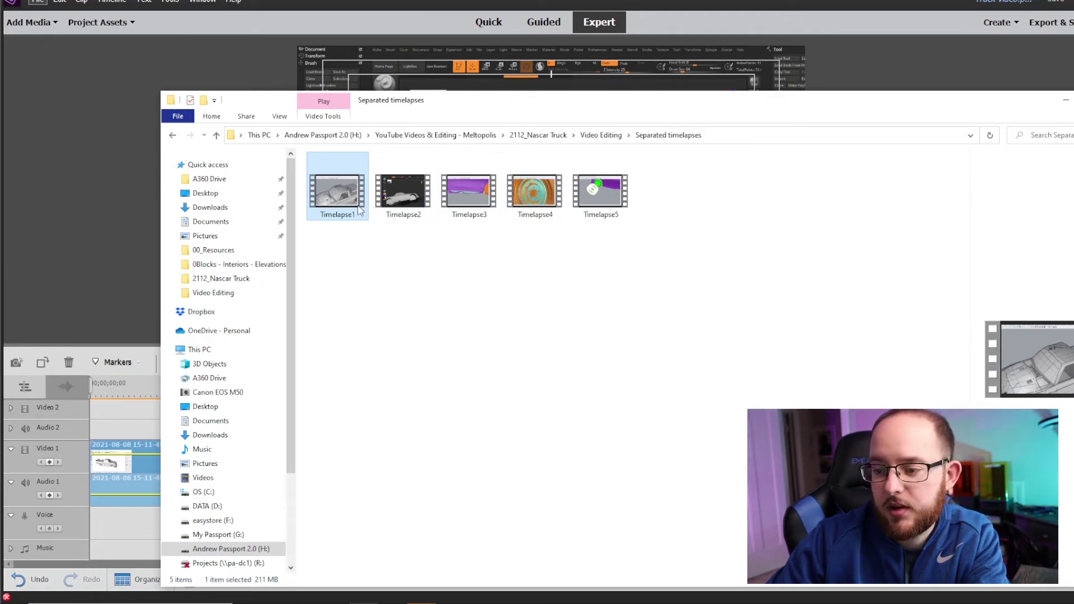
{"action": "left_click", "coordinate": [416, 193]}
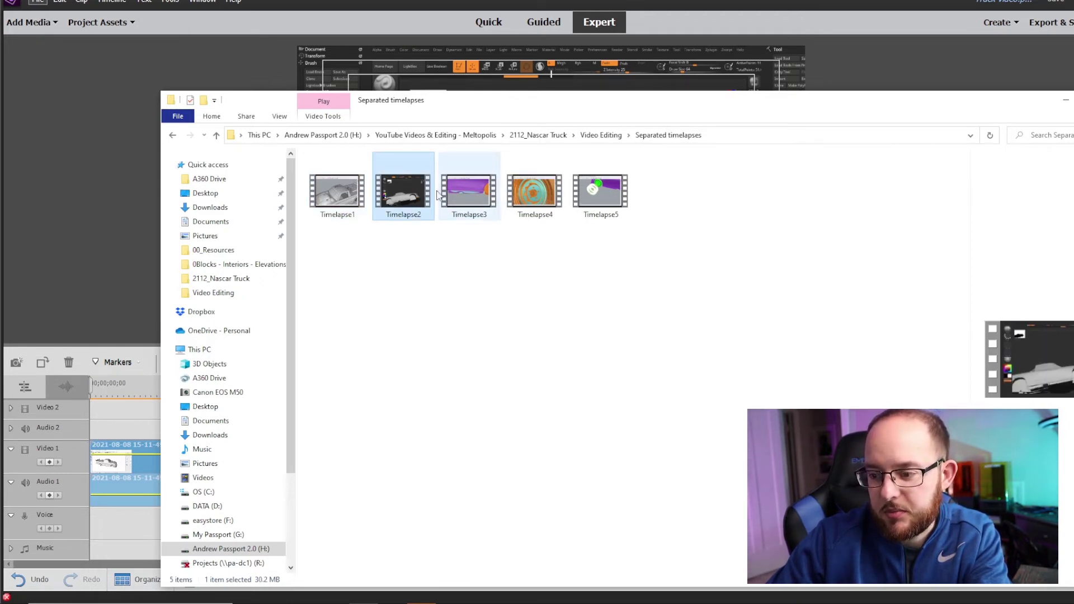
{"action": "left_click", "coordinate": [470, 200]}
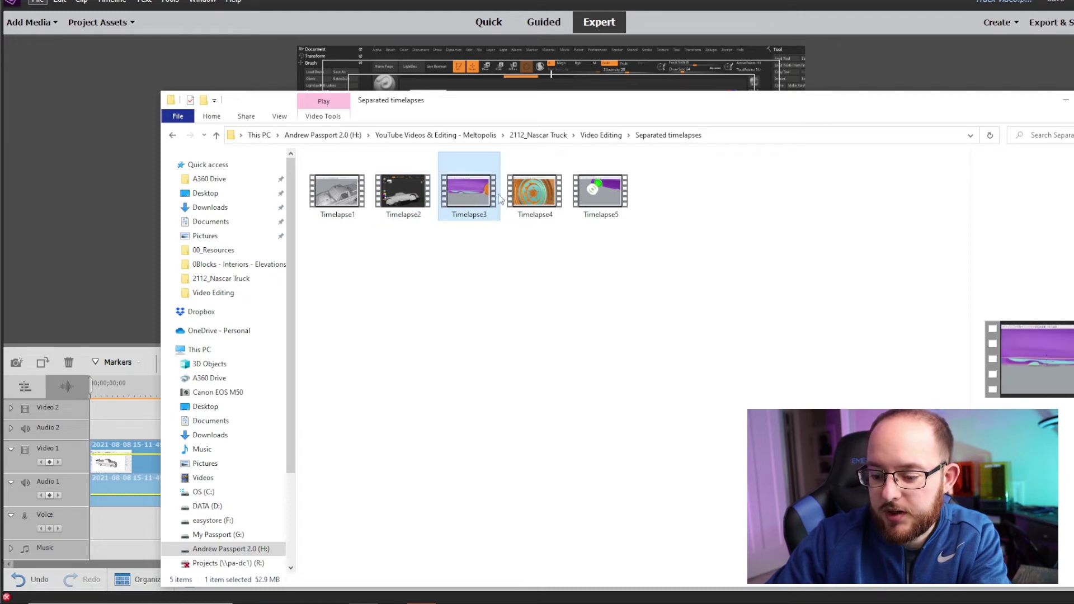
{"action": "left_click", "coordinate": [519, 190]}
{"action": "left_click", "coordinate": [601, 190]}
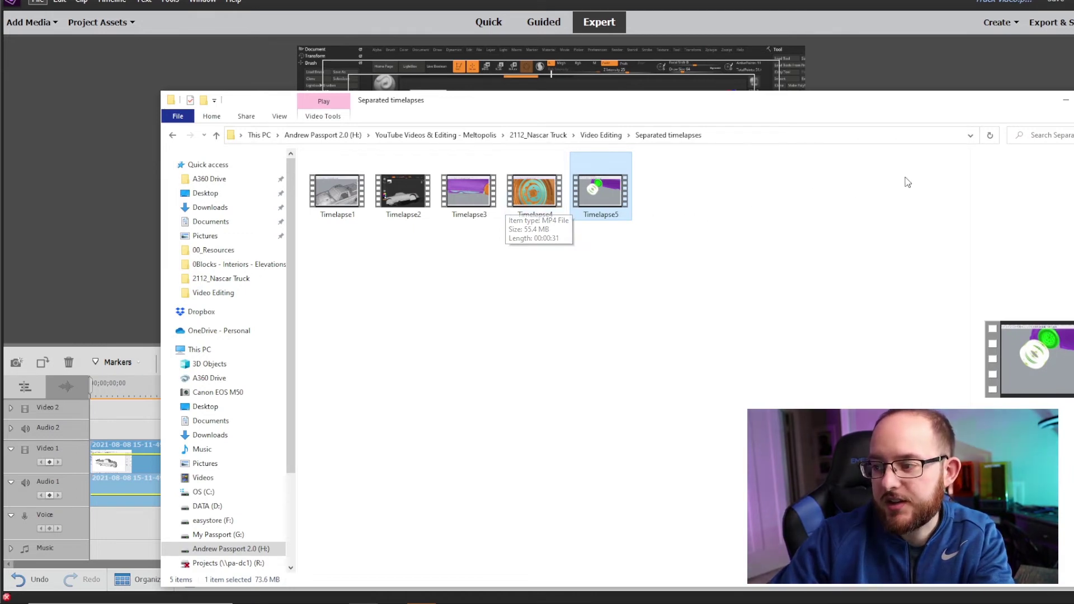
Step: Minimize File Explorer and move the Premiere playhead near the end of the truck clips
{"action": "left_click", "coordinate": [1060, 102]}
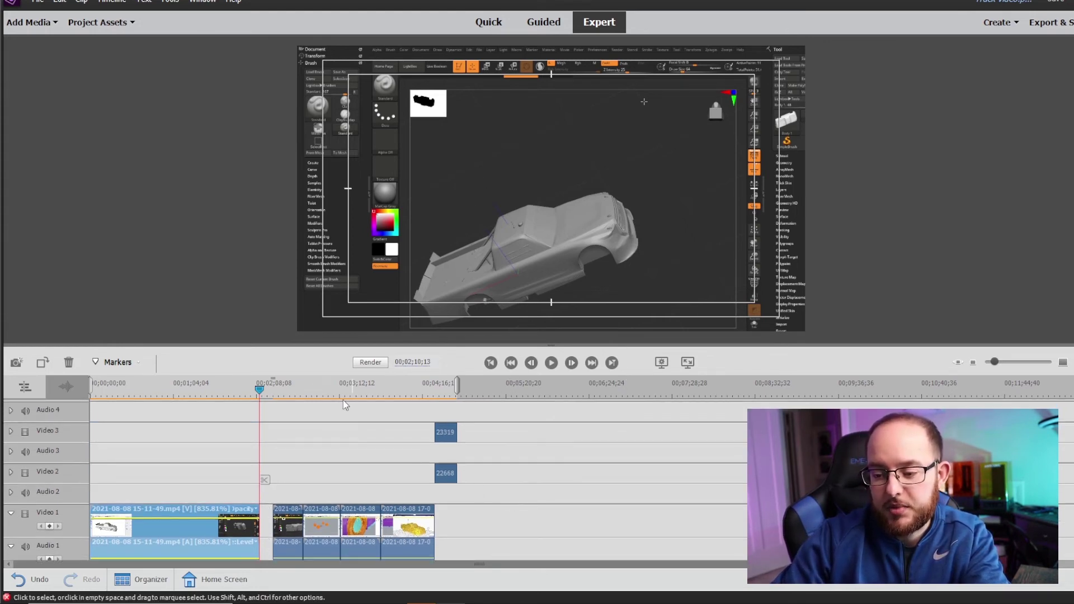
{"action": "left_click", "coordinate": [279, 386]}
{"action": "left_click", "coordinate": [445, 384]}
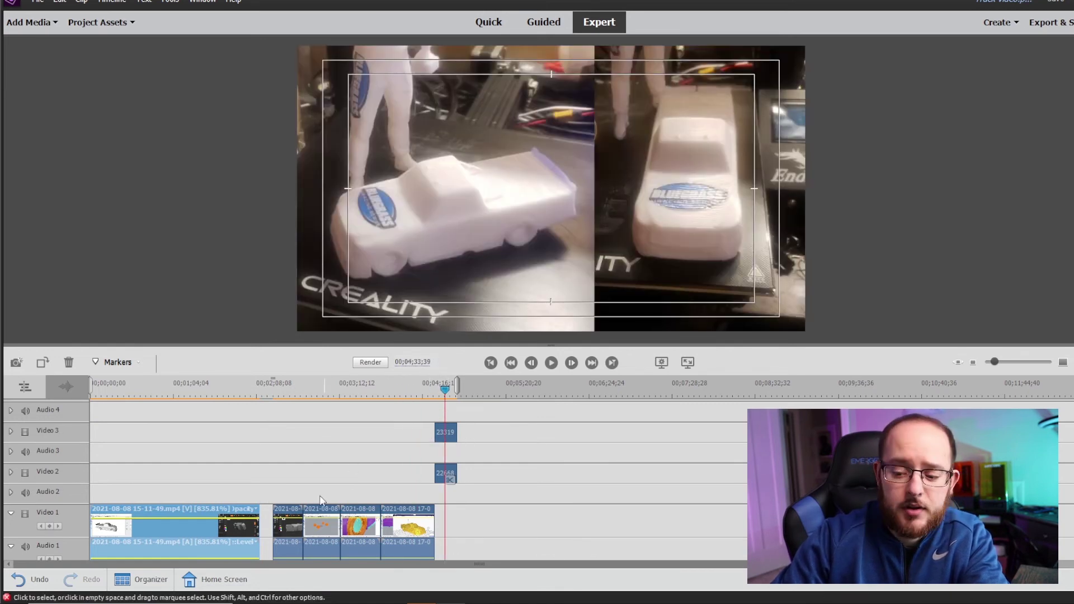
{"action": "left_click", "coordinate": [290, 526]}
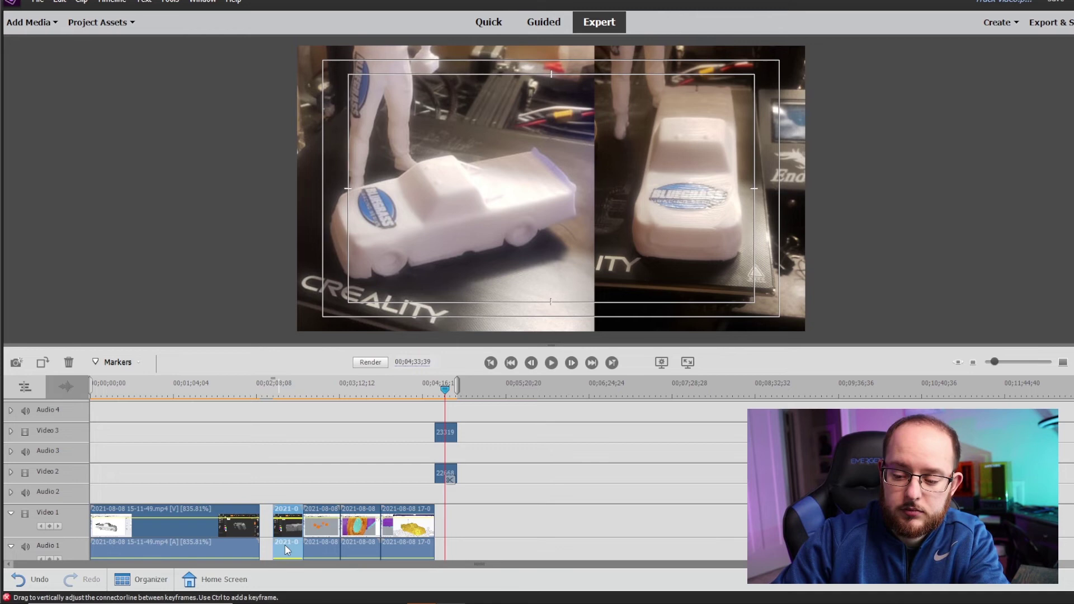